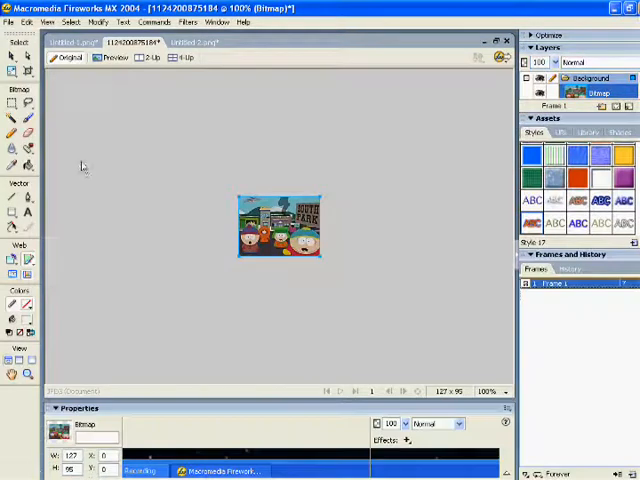
Bring up the File menu to start a new document
left_click(6, 22)
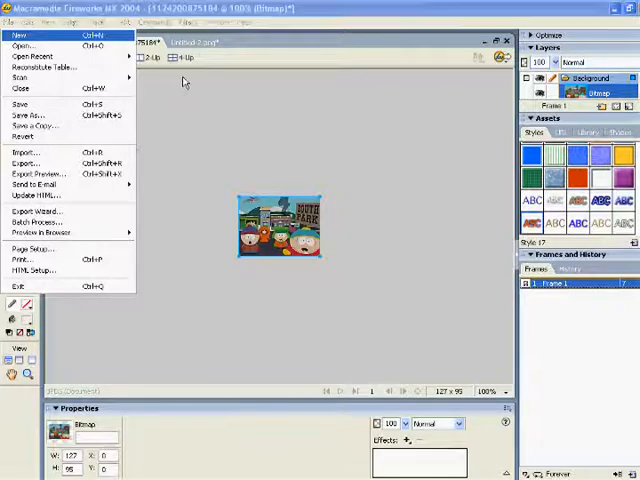
Create a new 500×200 pixel document with a black canvas
key("ctrl+n")
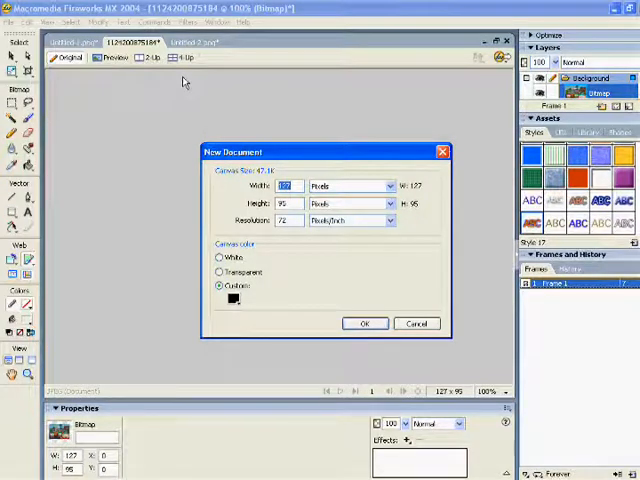
type("500")
key("Tab")
type("200")
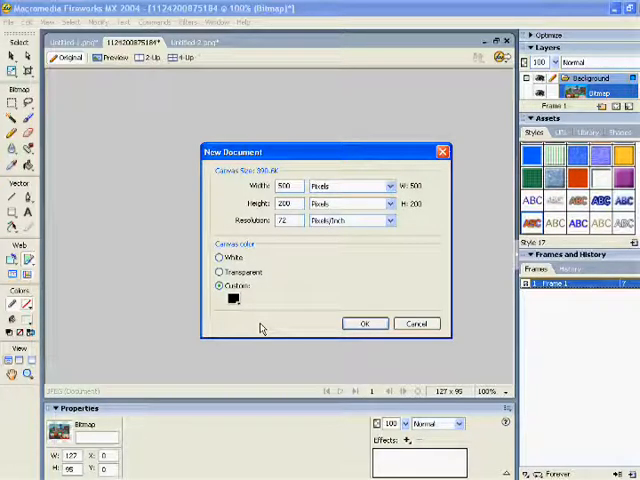
left_click(364, 323)
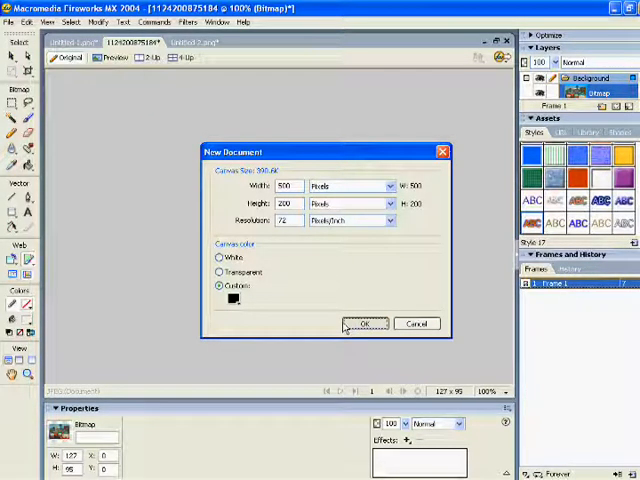
left_click(358, 325)
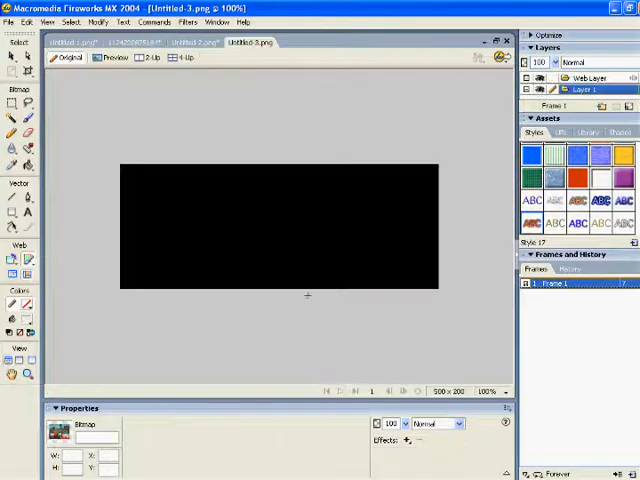
Draw a rectangle larger than the canvas and give it a light grey preset style
key("k")
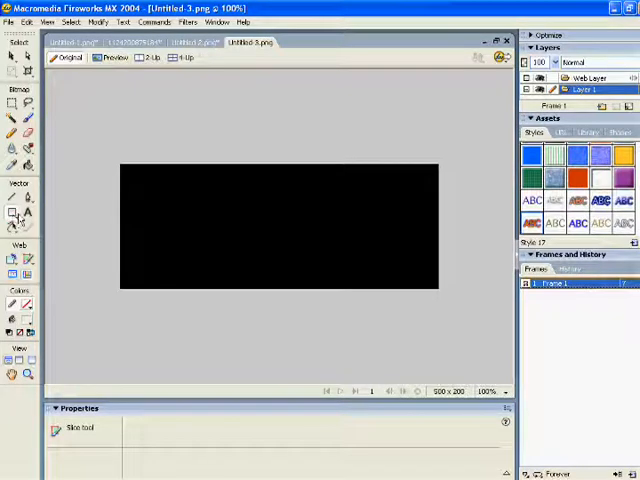
left_click(13, 213)
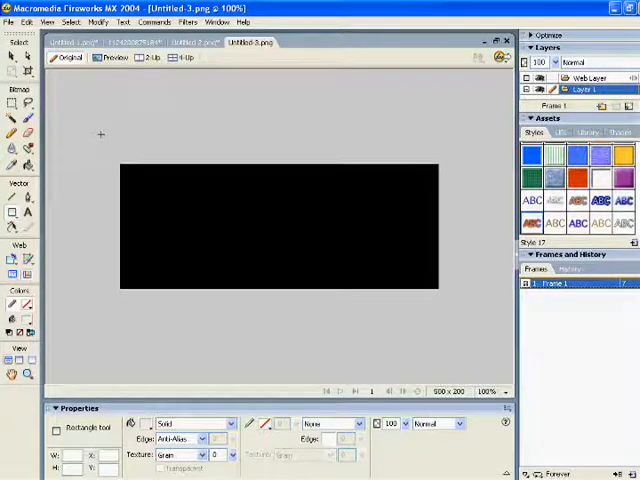
mouse_move(100, 134)
left_mouse_down()
mouse_move(488, 281)
mouse_move(484, 323)
left_mouse_up()
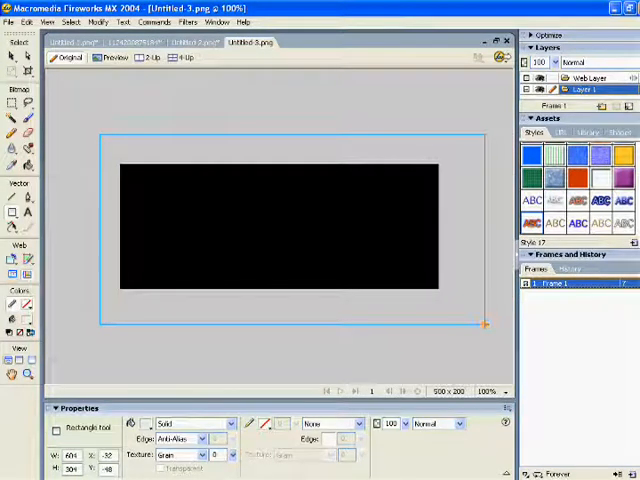
left_click_drag(484, 323, 486, 324)
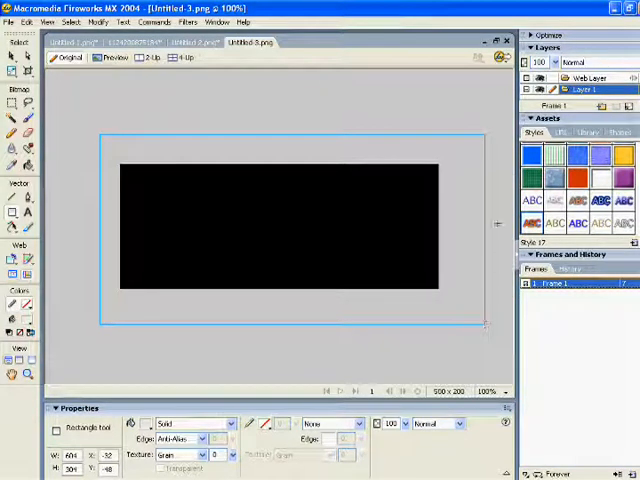
left_click(623, 178)
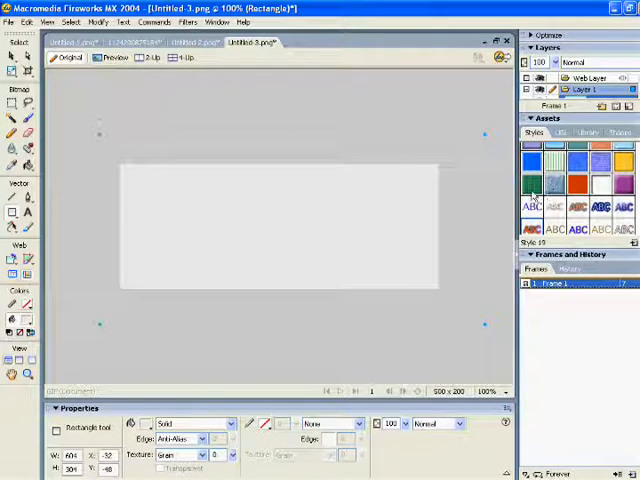
Apply the green grid preset style to the background rectangle
left_click(530, 186)
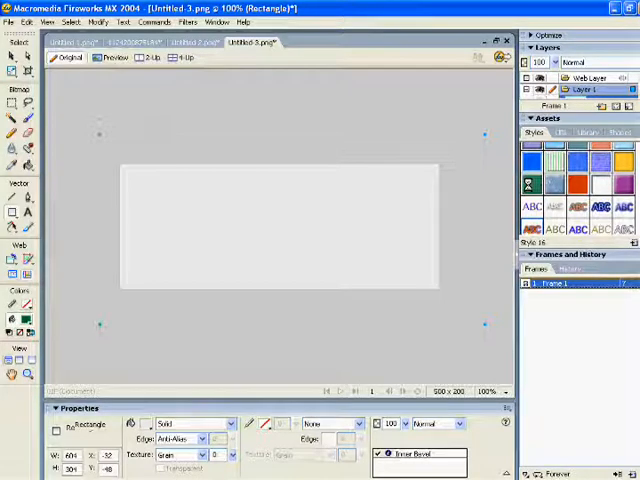
left_click(529, 183)
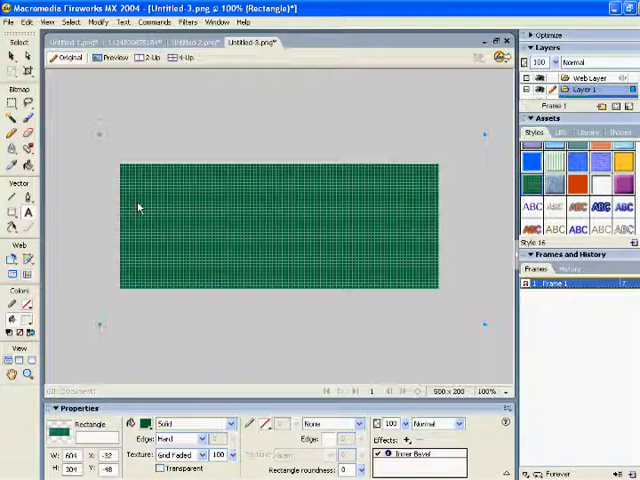
Add the white word 'Outerline' at the rectangle's top left and nudge it down
key("t")
left_click(138, 170)
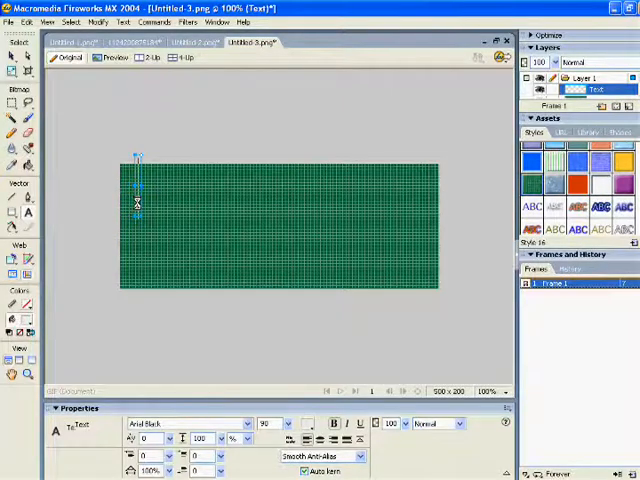
type("Outerline")
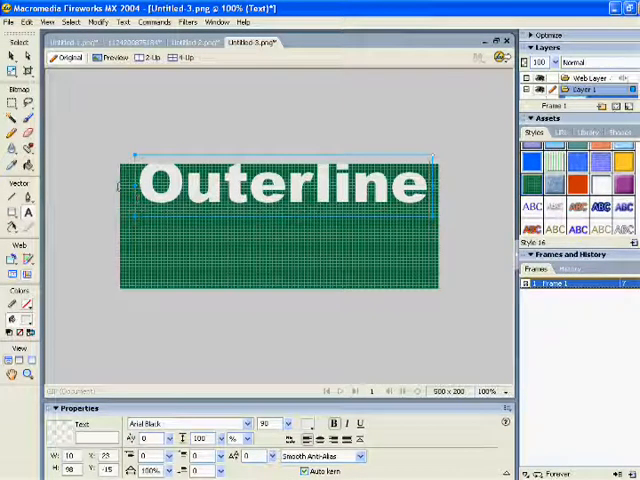
left_click(22, 70)
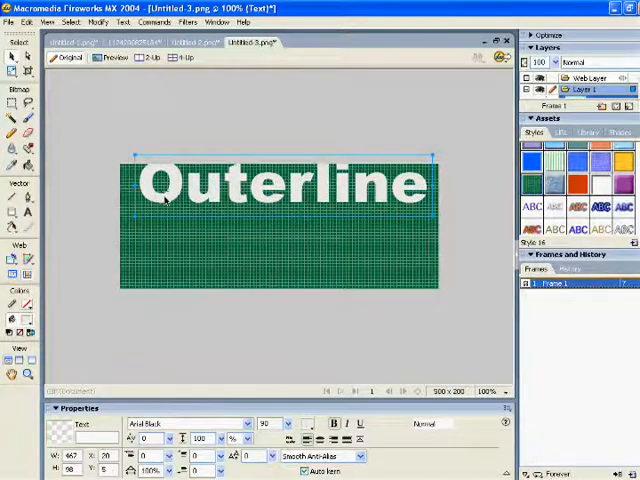
key("shift+Down")
key("shift+Down")
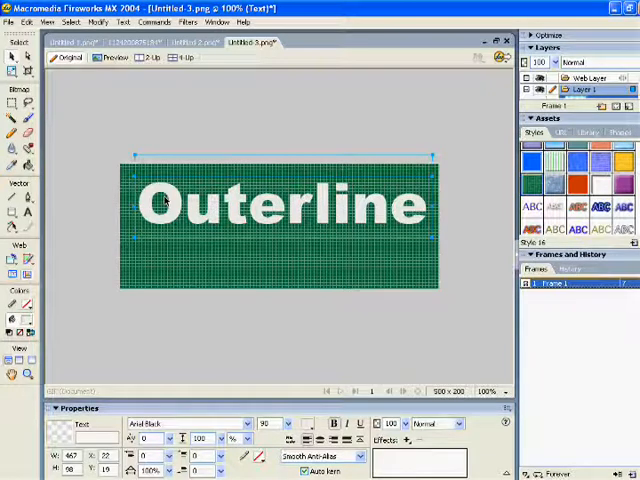
Reposition Outerline, set an outline colour, and start a new text block beneath it
left_click_drag(162, 200, 148, 186)
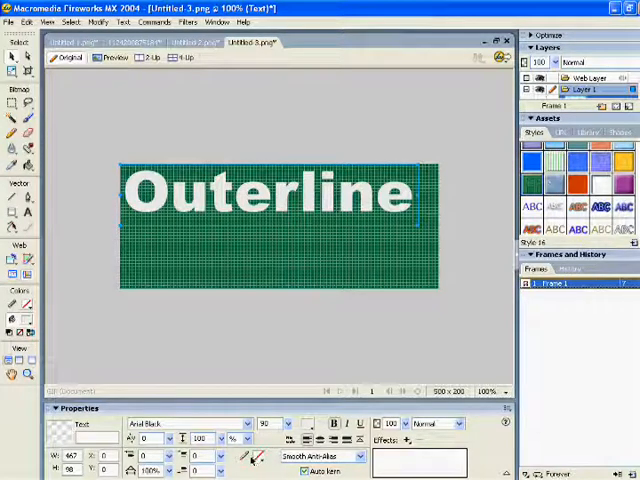
left_click(258, 456)
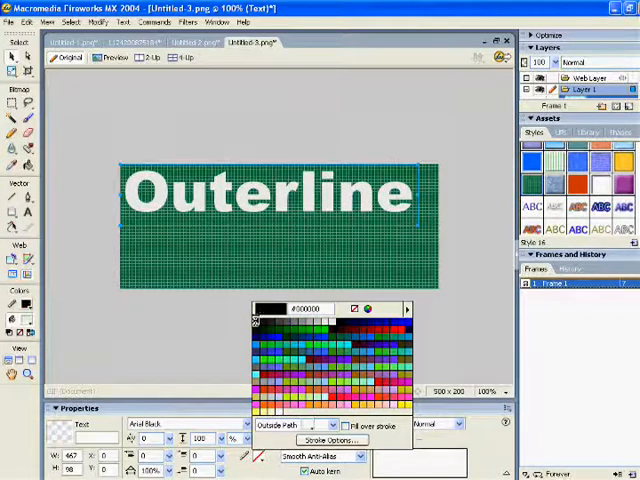
left_click(258, 318)
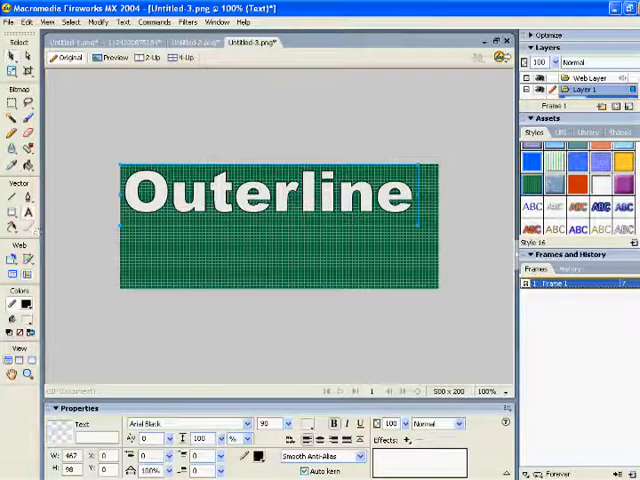
left_click(258, 240)
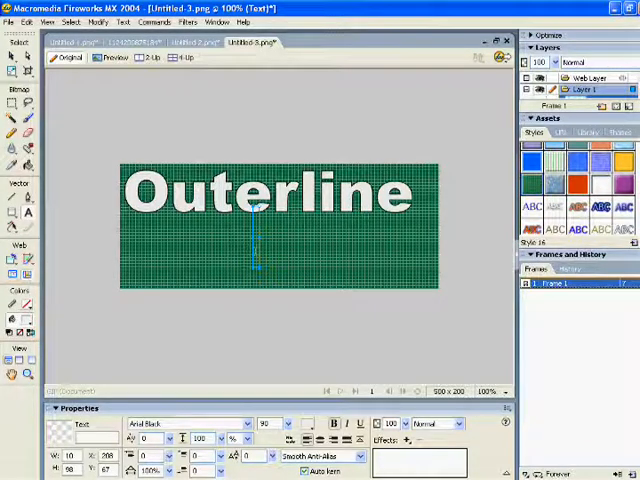
type("films")
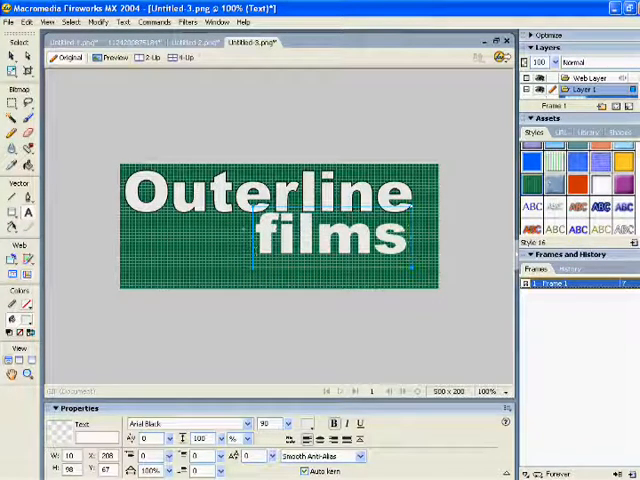
type("v")
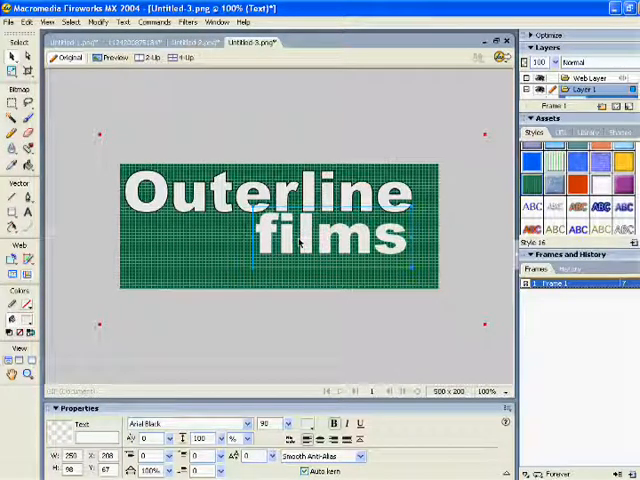
Place 'films' at the banner's lower right, coloured red with a black outline
left_click(298, 243)
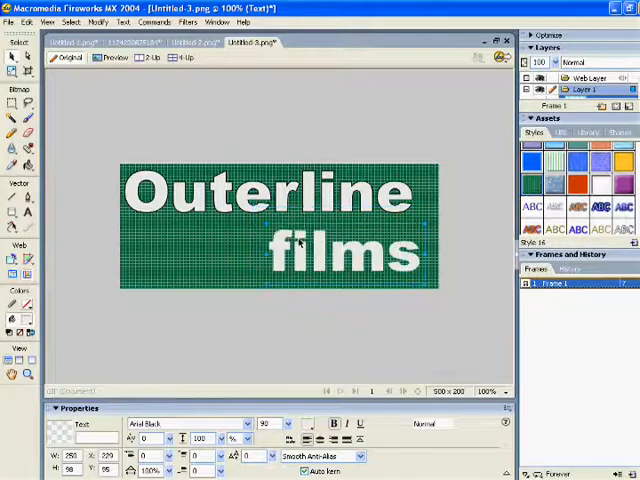
mouse_move(298, 243)
left_mouse_down()
mouse_move(318, 258)
mouse_move(302, 243)
left_mouse_up()
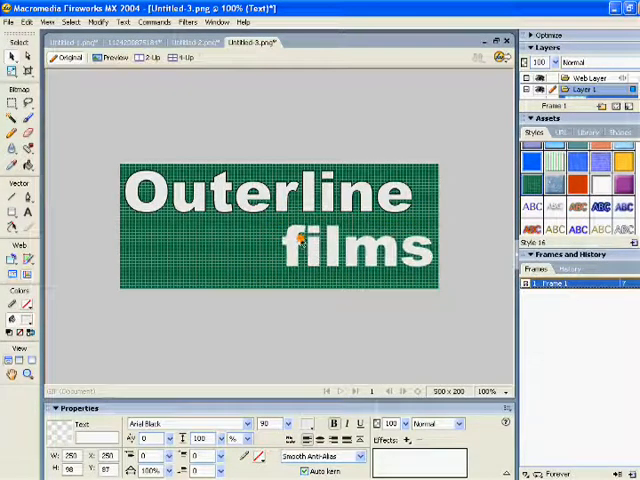
left_click(312, 422)
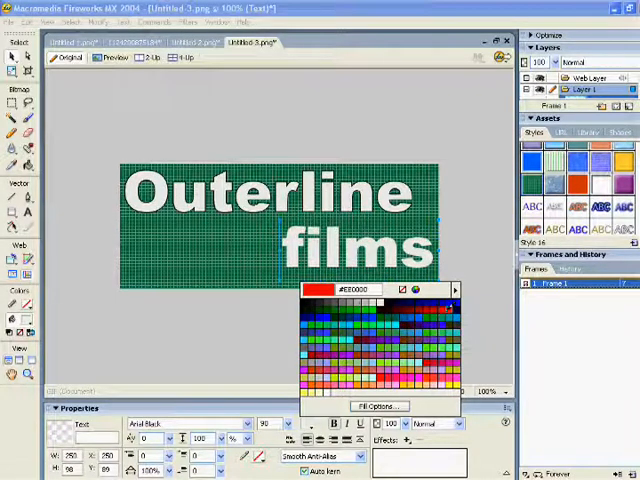
left_click(330, 385)
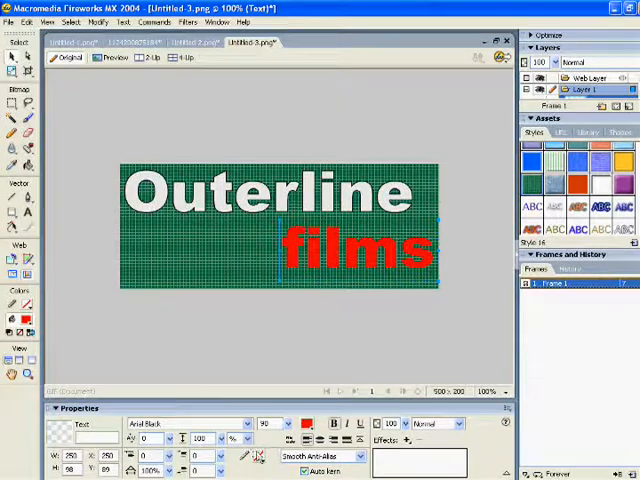
left_click(258, 456)
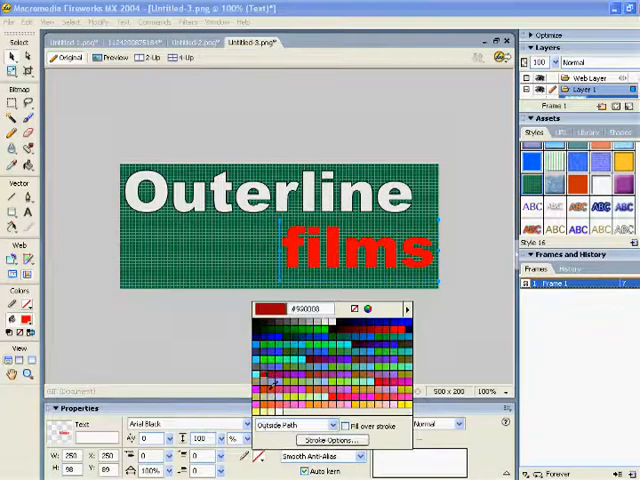
left_click(258, 318)
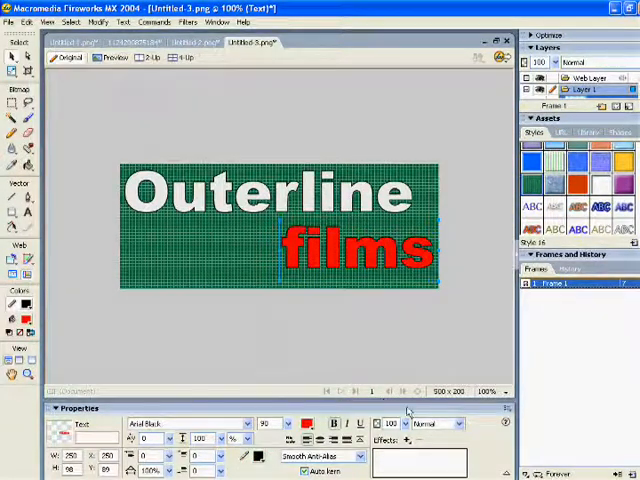
Add an Inner Shadow effect to the red films text
left_click(408, 441)
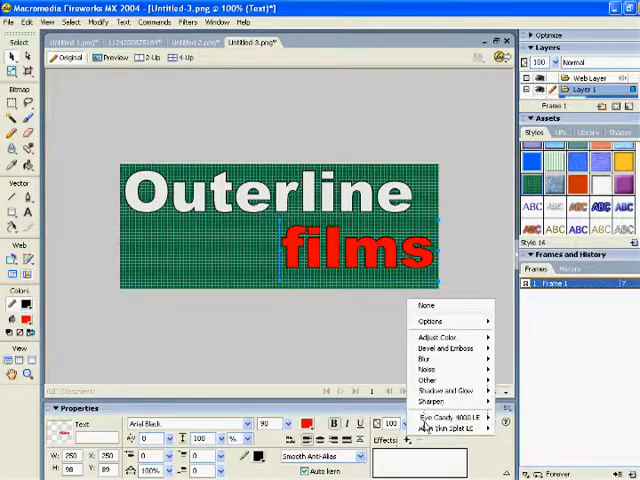
mouse_move(446, 390)
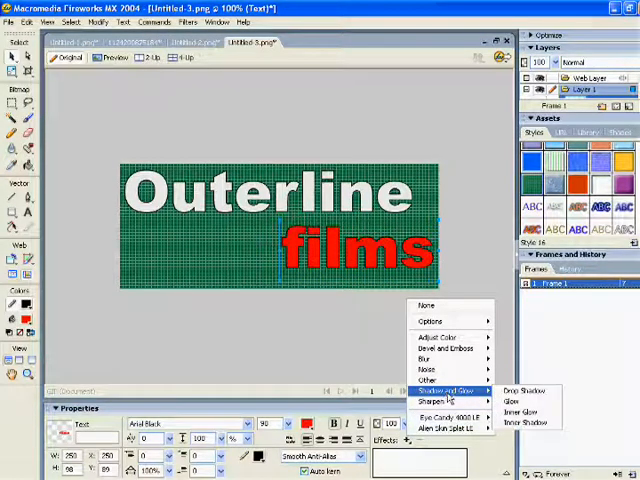
left_click(512, 424)
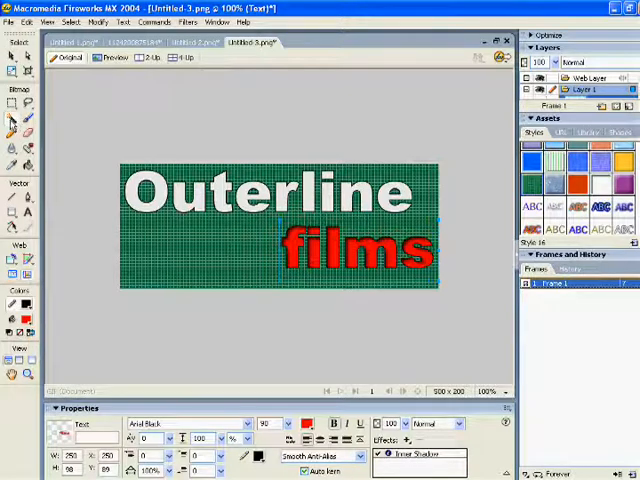
left_click(13, 124)
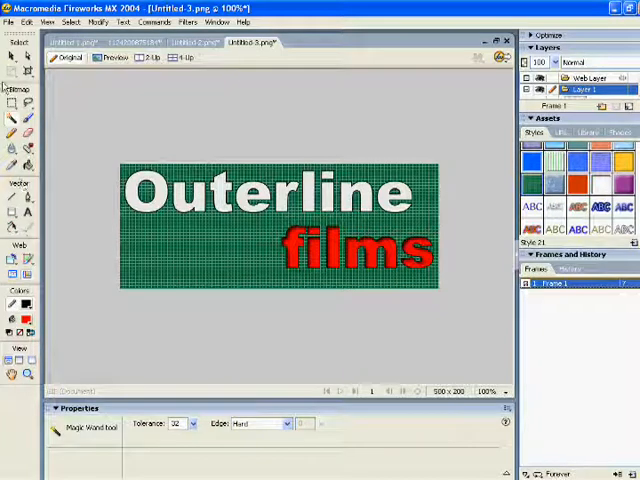
Apply a dark drop-shadowed preset style to the Outerline text
left_click(130, 125)
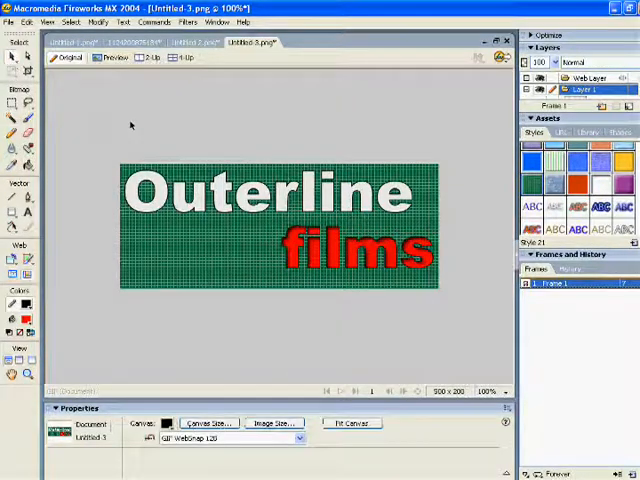
left_click(230, 175)
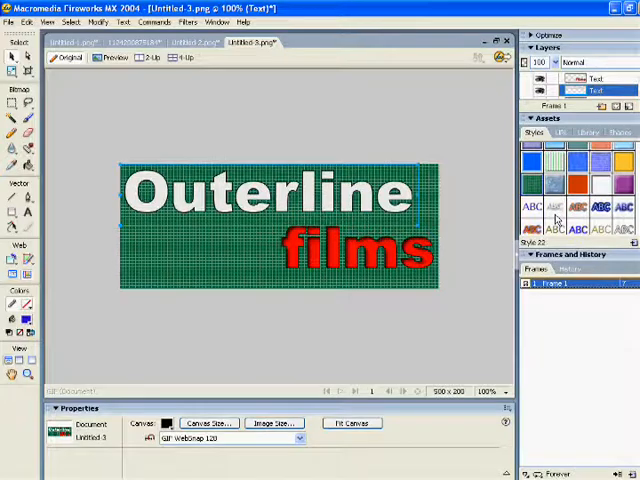
left_click(556, 218)
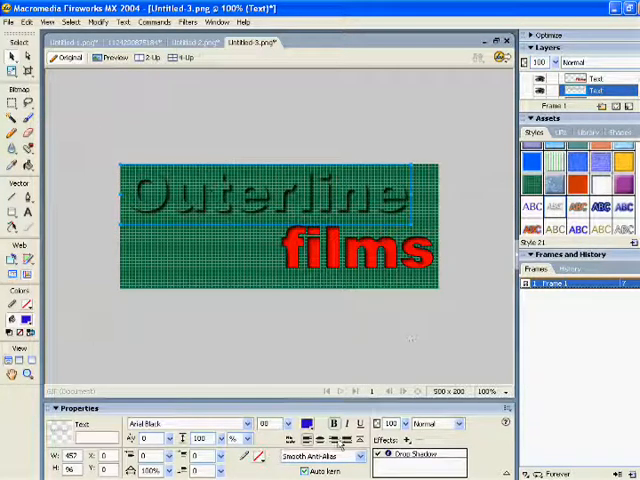
Add a Glow effect to Outerline, showing its red glow settings
left_click(407, 439)
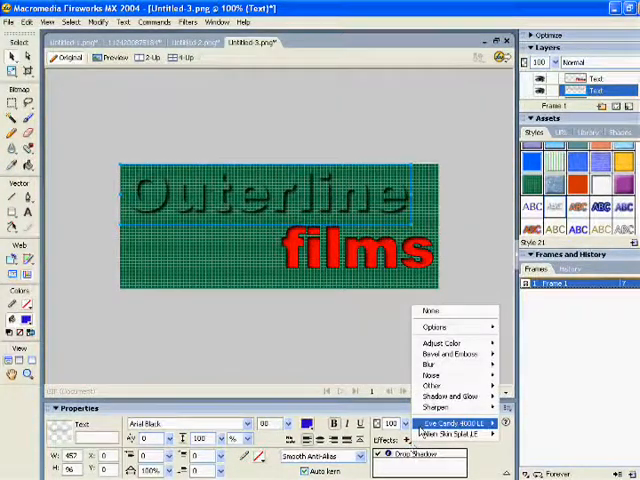
mouse_move(450, 396)
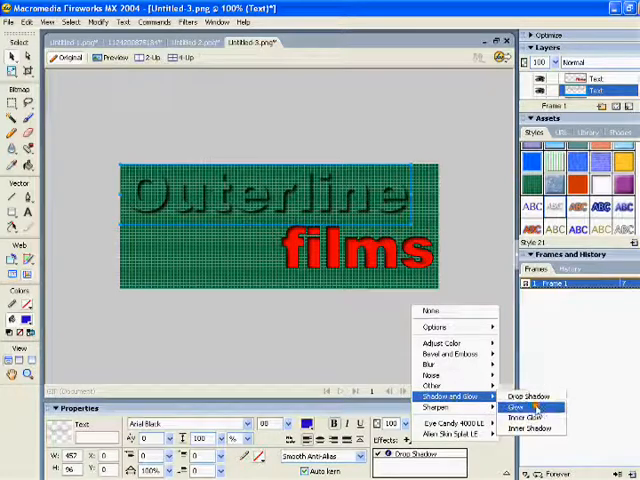
left_click(537, 408)
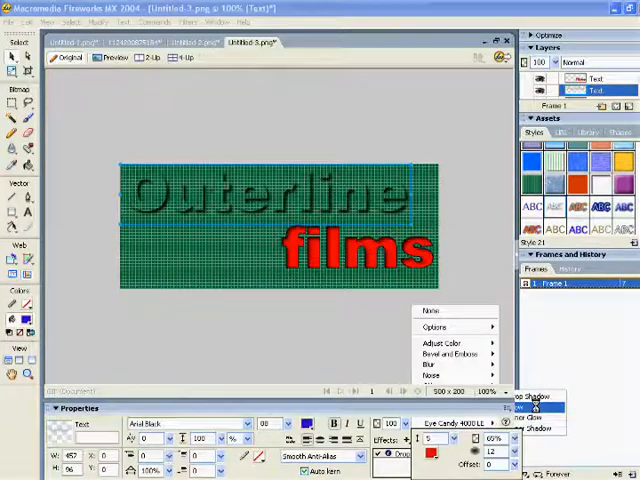